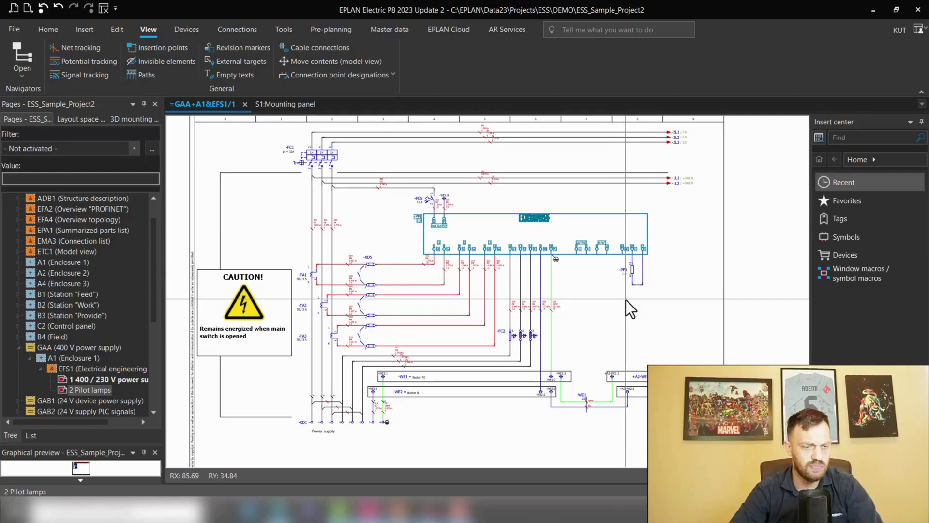
Examine the schematic's power supply terminals XD1, their wires 001 to 003 and the run up to breaker FC1
{"action": "scroll", "coordinate": [322, 440], "scroll_direction": "up", "scroll_amount": 2}
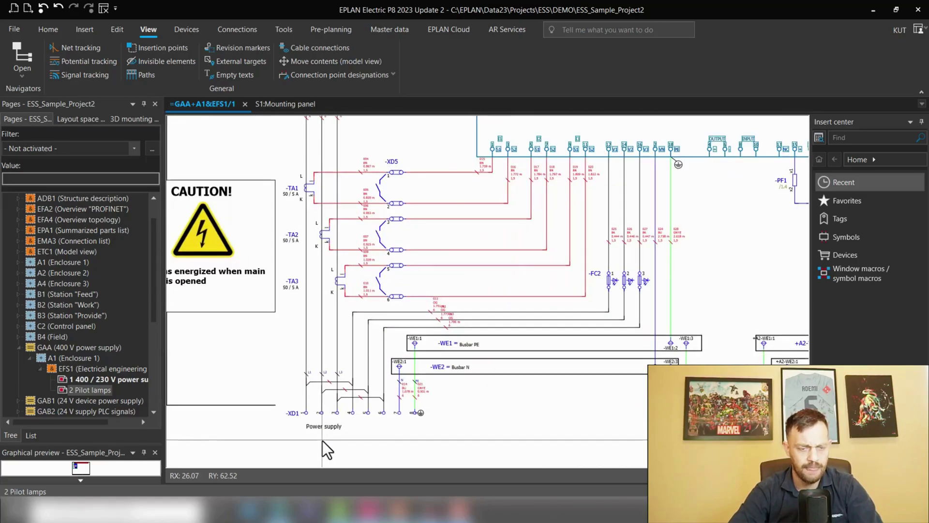
{"action": "scroll", "coordinate": [323, 440], "scroll_direction": "up", "scroll_amount": 2}
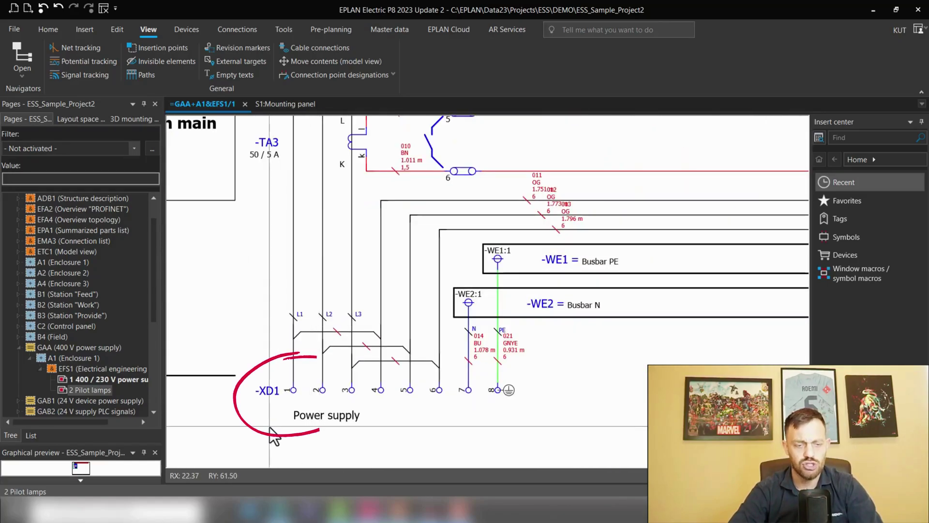
{"action": "scroll", "coordinate": [278, 422], "scroll_direction": "down", "scroll_amount": 2}
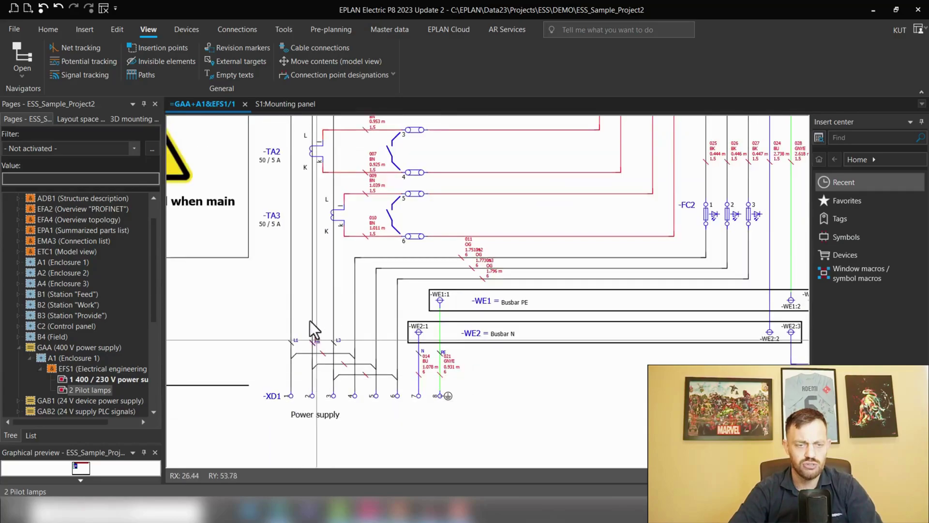
{"action": "scroll", "coordinate": [310, 322], "scroll_direction": "down", "scroll_amount": 2}
{"action": "middle_click_drag", "start_coordinate": [339, 78], "coordinate": [329, 235]}
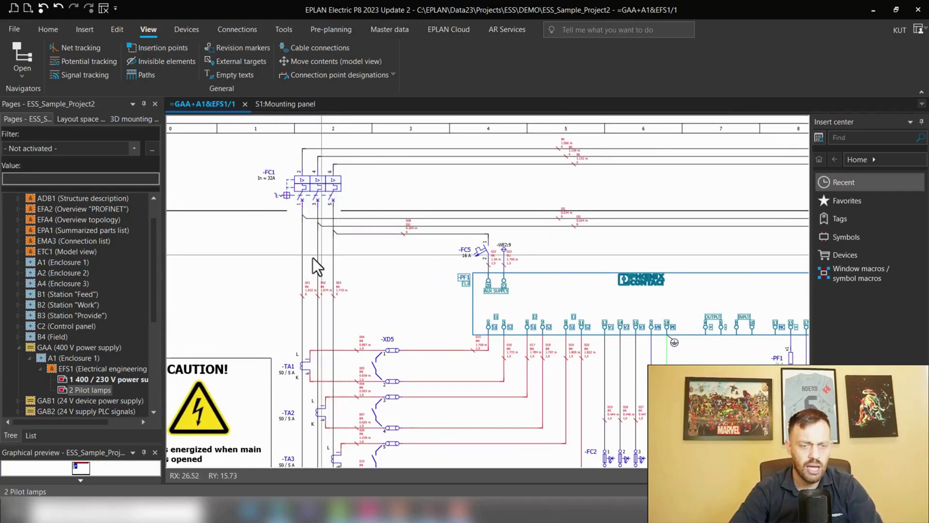
{"action": "scroll", "coordinate": [302, 266], "scroll_direction": "up", "scroll_amount": 2}
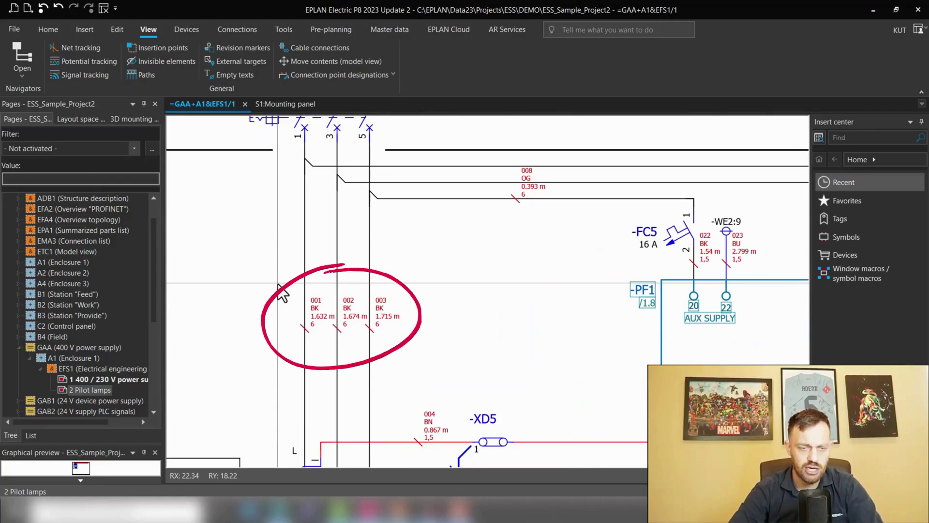
{"action": "scroll", "coordinate": [282, 293], "scroll_direction": "down", "scroll_amount": 2}
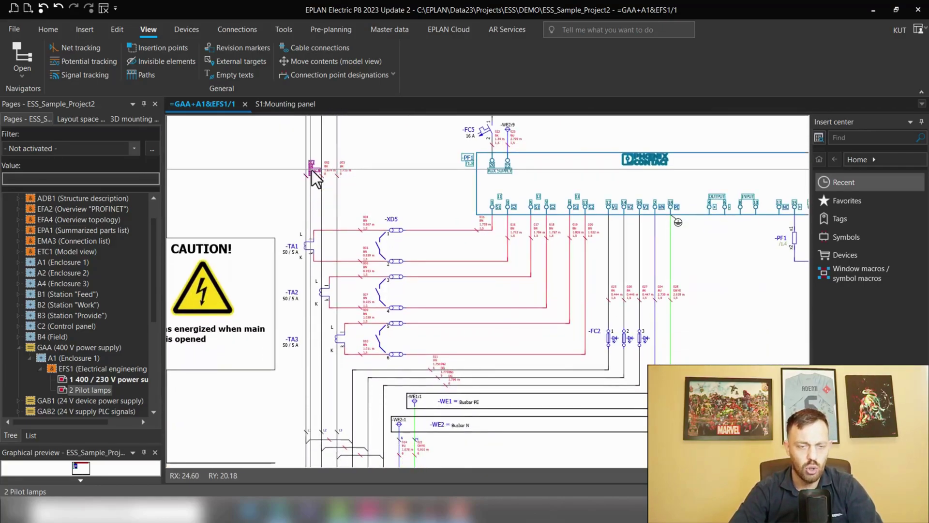
{"action": "scroll", "coordinate": [316, 173], "scroll_direction": "up", "scroll_amount": 1}
{"action": "mouse_move", "coordinate": [321, 208]}
{"action": "middle_mouse_down"}
{"action": "mouse_move", "coordinate": [346, 276]}
{"action": "mouse_move", "coordinate": [331, 197]}
{"action": "middle_mouse_up"}
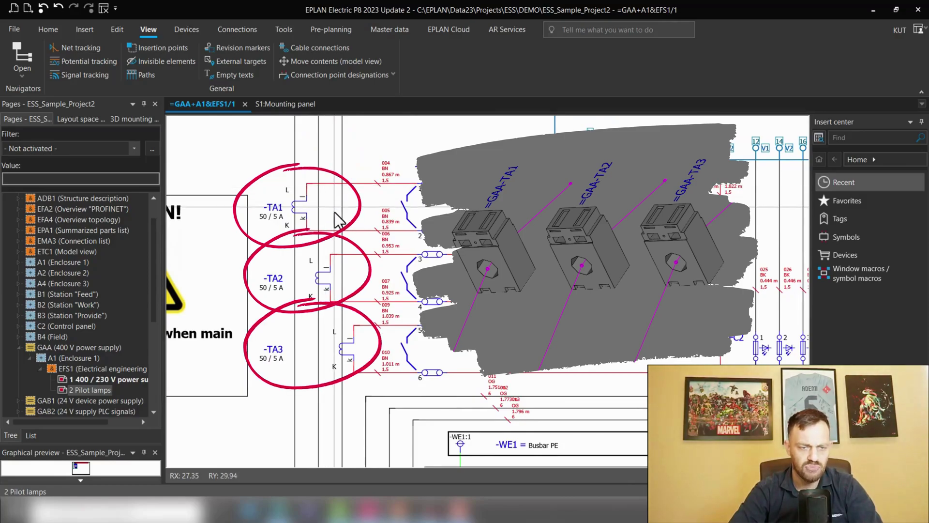
Examine current transformers TA1 to TA3 and their wiring through terminals XD5 to the measuring device PF1
{"action": "scroll", "coordinate": [335, 216], "scroll_direction": "up", "scroll_amount": 1}
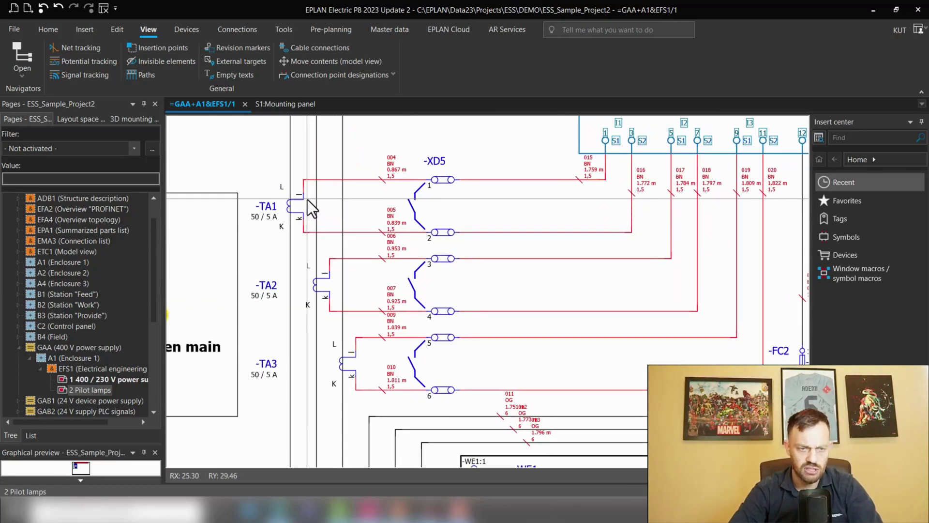
{"action": "scroll", "coordinate": [307, 200], "scroll_direction": "up", "scroll_amount": 1}
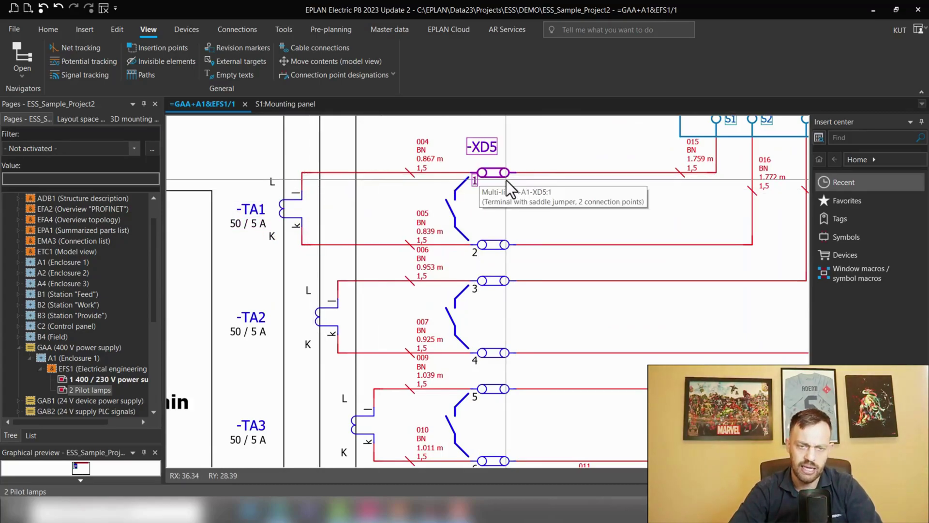
{"action": "scroll", "coordinate": [558, 204], "scroll_direction": "down", "scroll_amount": 2}
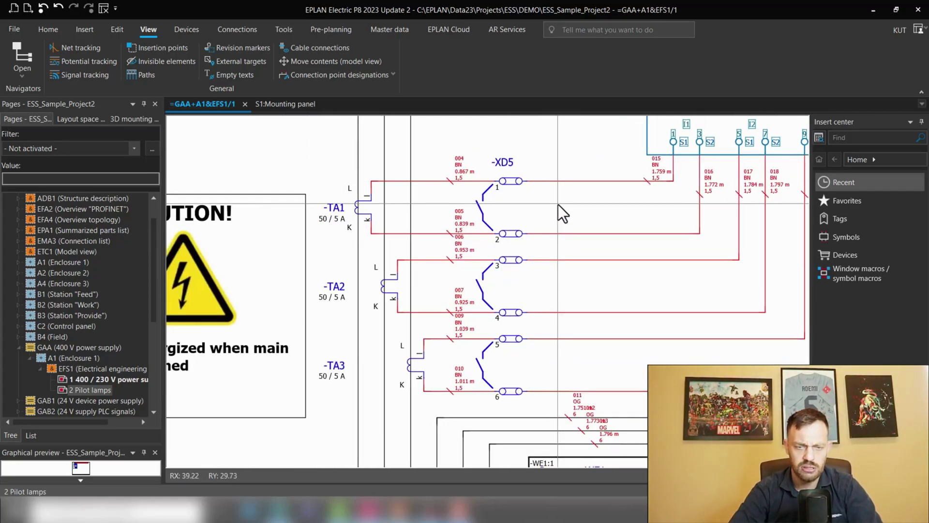
{"action": "mouse_move", "coordinate": [542, 163]}
{"action": "left_mouse_down"}
{"action": "mouse_move", "coordinate": [401, 334]}
{"action": "mouse_move", "coordinate": [544, 159]}
{"action": "left_mouse_up"}
{"action": "key", "text": "Escape"}
{"action": "scroll", "coordinate": [550, 187], "scroll_direction": "down", "scroll_amount": 2}
{"action": "mouse_move", "coordinate": [550, 187]}
{"action": "middle_mouse_down"}
{"action": "mouse_move", "coordinate": [546, 242]}
{"action": "mouse_move", "coordinate": [511, 324]}
{"action": "middle_mouse_up"}
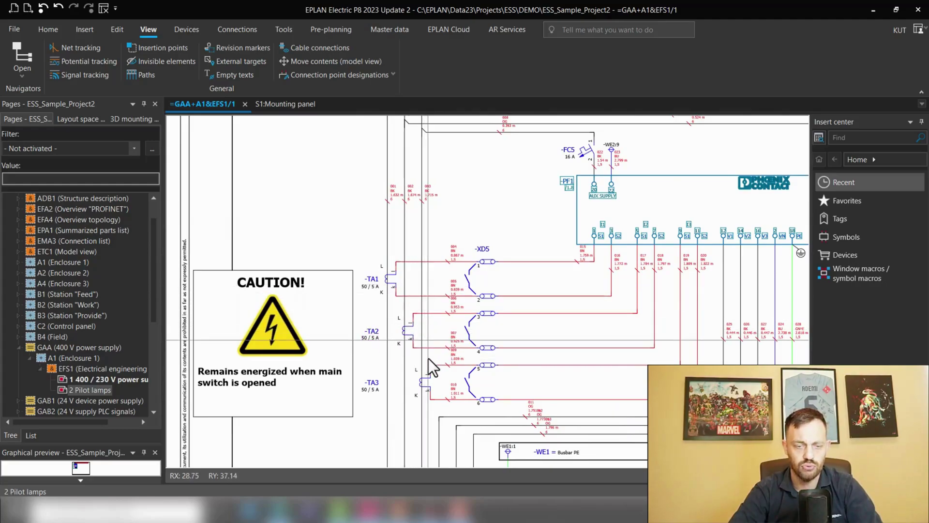
{"action": "middle_click_drag", "start_coordinate": [533, 288], "coordinate": [535, 253]}
{"action": "scroll", "coordinate": [536, 253], "scroll_direction": "down", "scroll_amount": 2}
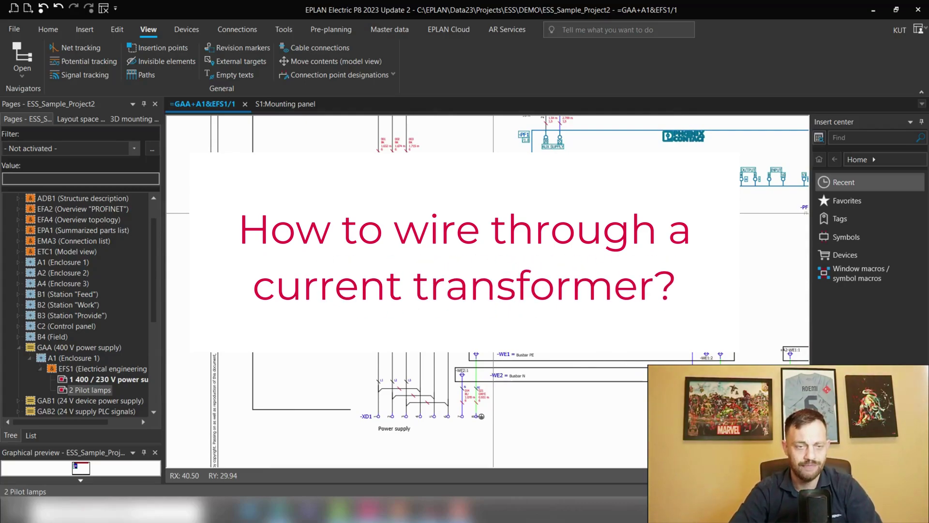
Open the S1:Mounting panel layout and examine how the wires run from terminals XD1 through the ducts to breaker FC1
{"action": "left_click", "coordinate": [284, 106]}
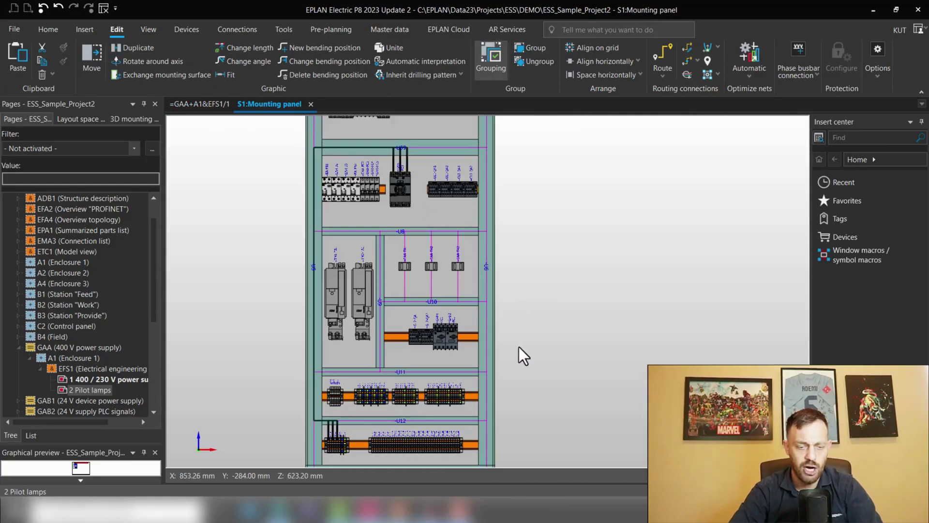
{"action": "middle_click_drag", "start_coordinate": [523, 355], "coordinate": [539, 259]}
{"action": "scroll", "coordinate": [334, 344], "scroll_direction": "up", "scroll_amount": 5}
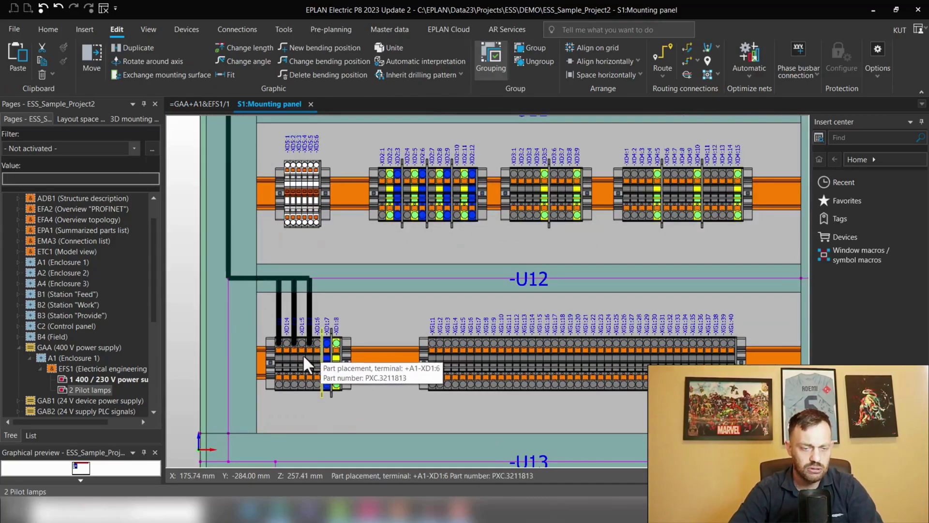
{"action": "scroll", "coordinate": [301, 358], "scroll_direction": "up", "scroll_amount": 2}
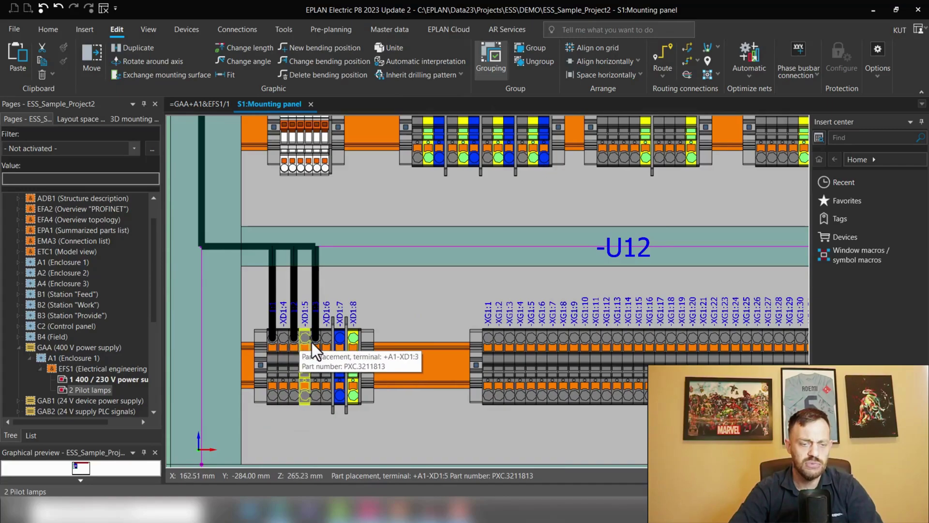
{"action": "scroll", "coordinate": [319, 334], "scroll_direction": "down", "scroll_amount": 6}
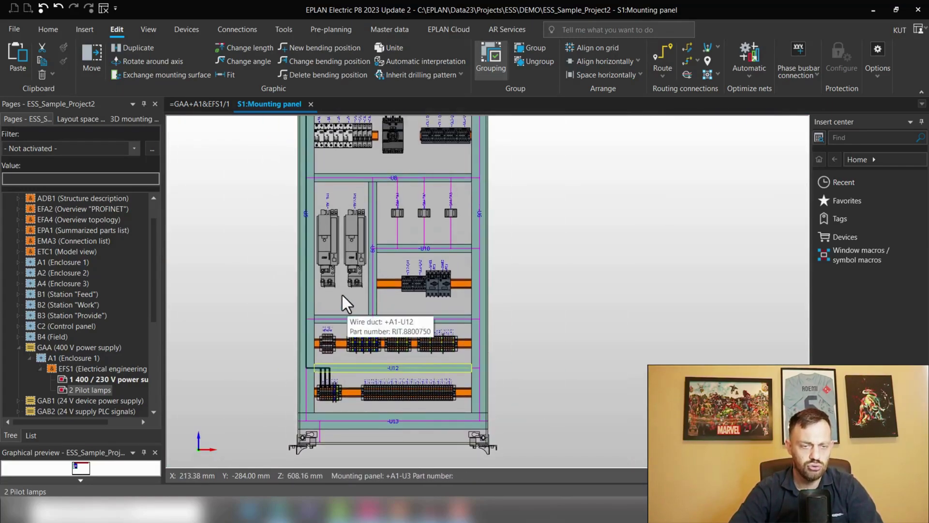
{"action": "scroll", "coordinate": [342, 295], "scroll_direction": "down", "scroll_amount": 2}
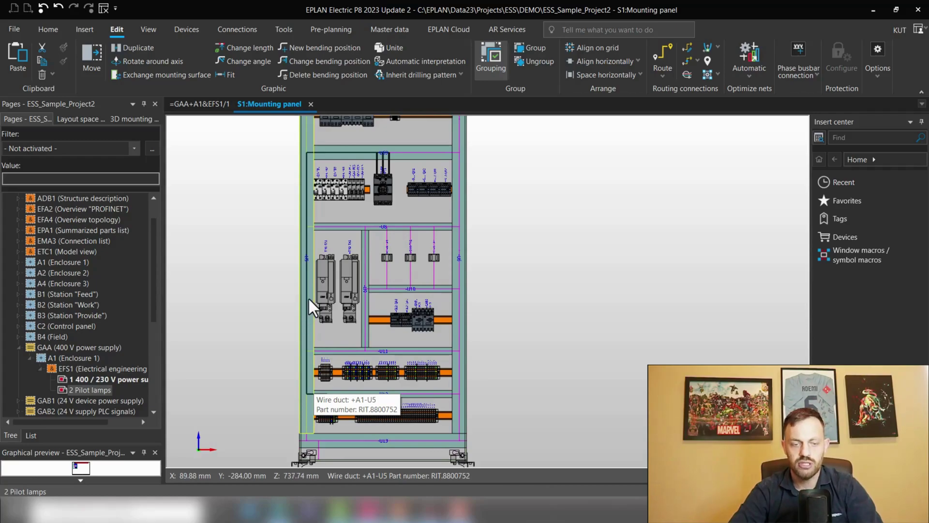
{"action": "scroll", "coordinate": [396, 276], "scroll_direction": "up", "scroll_amount": 3}
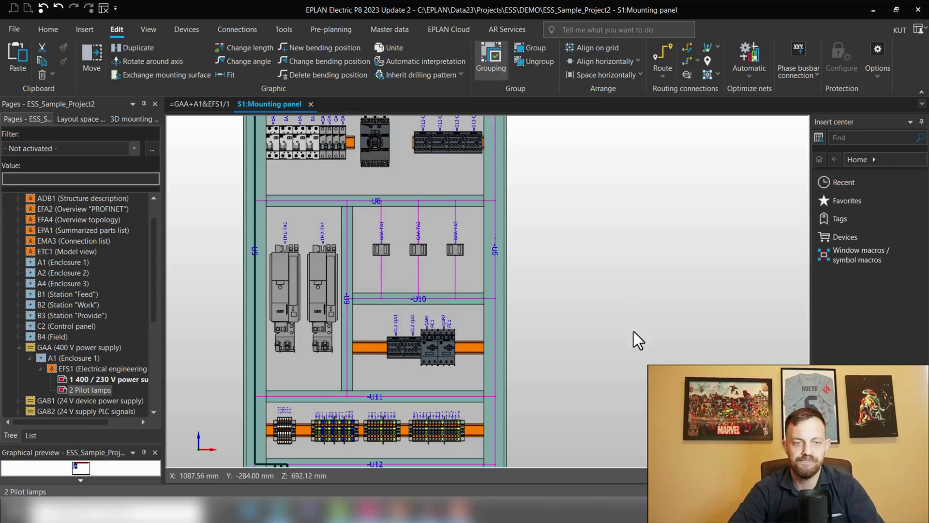
{"action": "scroll", "coordinate": [634, 331], "scroll_direction": "down", "scroll_amount": 1}
{"action": "mouse_move", "coordinate": [634, 331]}
{"action": "middle_mouse_down"}
{"action": "mouse_move", "coordinate": [653, 338]}
{"action": "mouse_move", "coordinate": [646, 329]}
{"action": "mouse_move", "coordinate": [634, 339]}
{"action": "middle_mouse_up"}
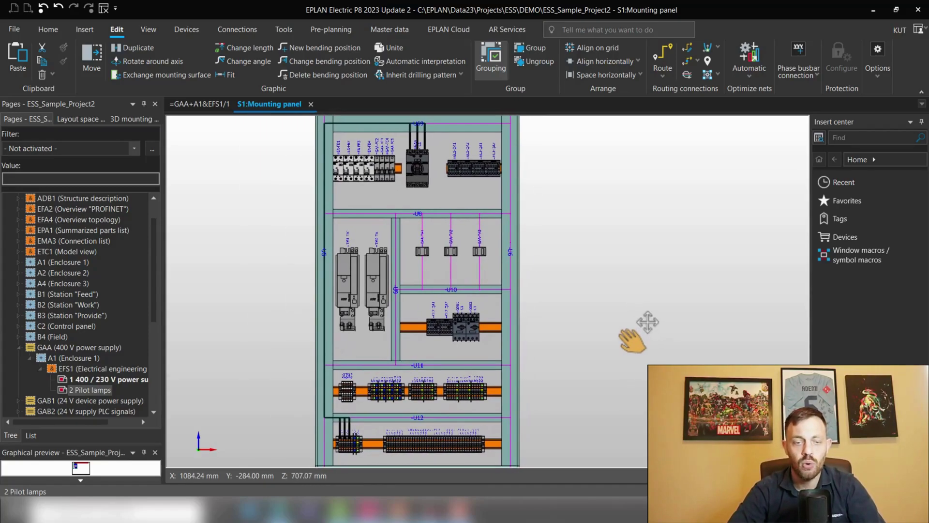
Start changing the wire route, choosing duct U5 as source path, the TA1 routing path as target and the upper U6 duct section as next target
{"action": "left_click", "coordinate": [689, 52]}
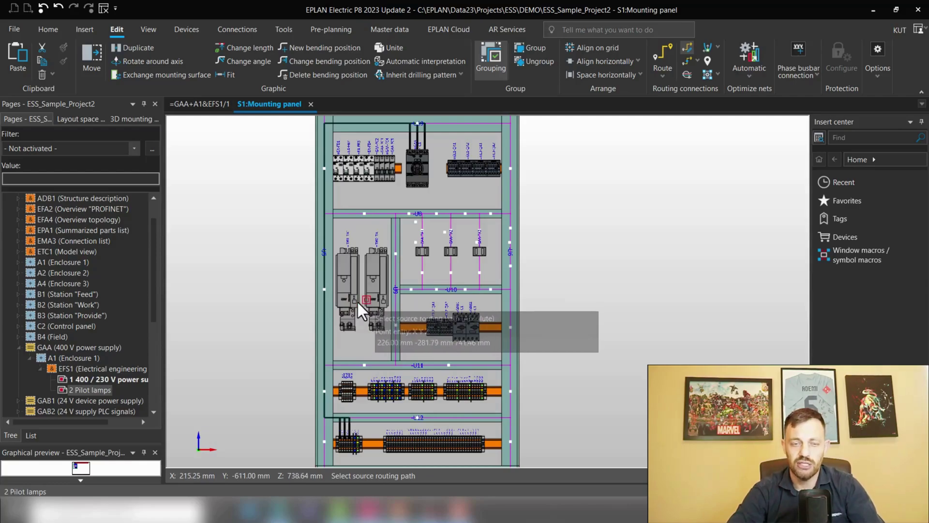
{"action": "scroll", "coordinate": [344, 299], "scroll_direction": "up", "scroll_amount": 1}
{"action": "scroll", "coordinate": [345, 299], "scroll_direction": "up", "scroll_amount": 1}
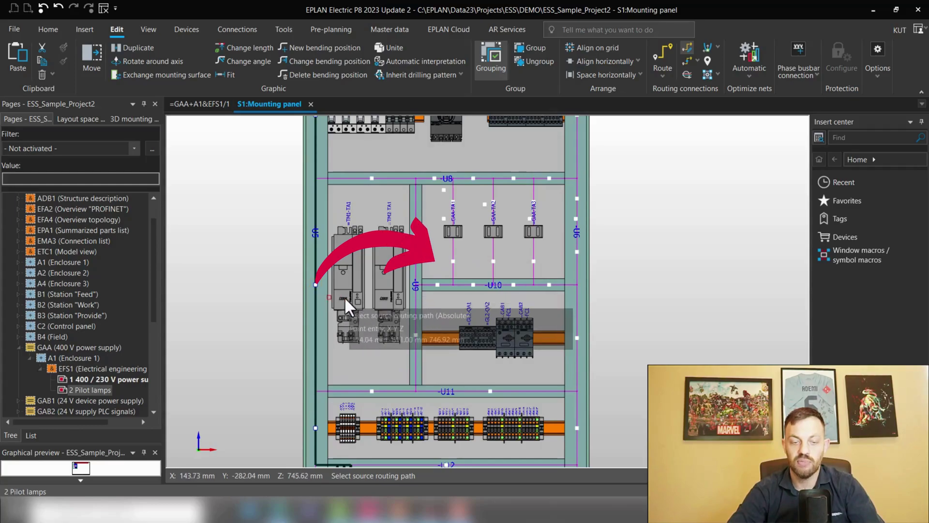
{"action": "middle_click_drag", "start_coordinate": [443, 265], "coordinate": [436, 305]}
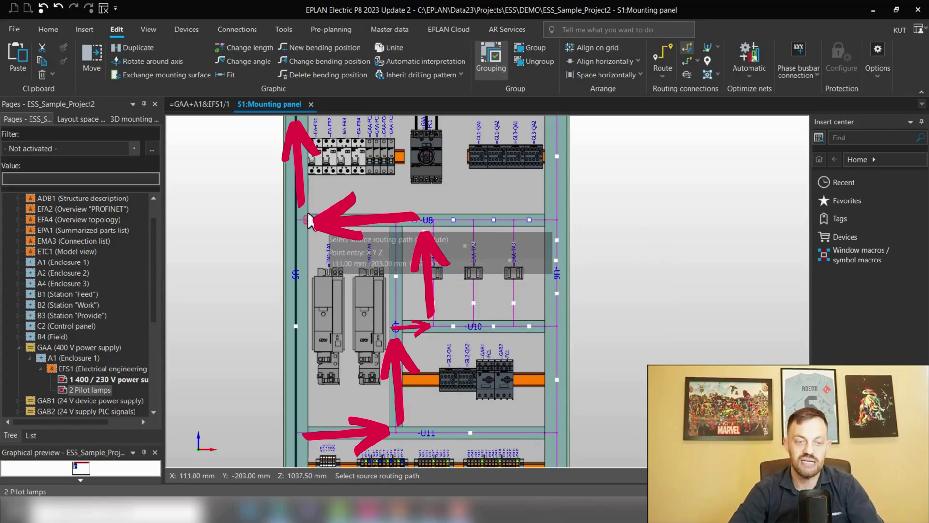
{"action": "middle_click_drag", "start_coordinate": [308, 155], "coordinate": [308, 202]}
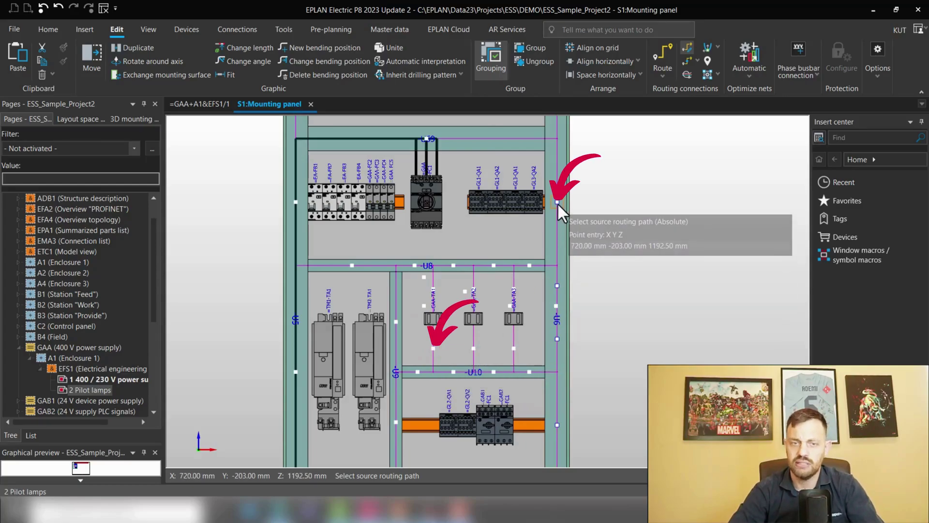
{"action": "scroll", "coordinate": [560, 205], "scroll_direction": "down", "scroll_amount": 1}
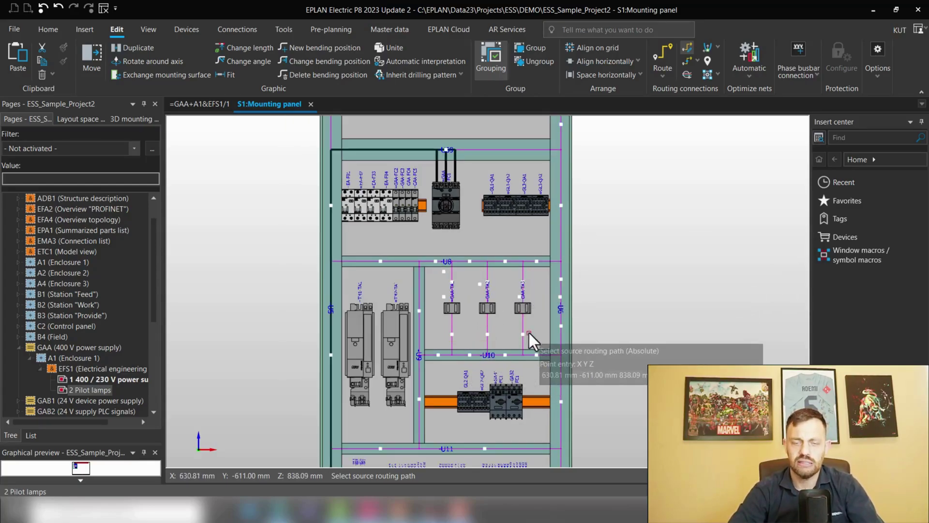
{"action": "scroll", "coordinate": [394, 376], "scroll_direction": "down", "scroll_amount": 1}
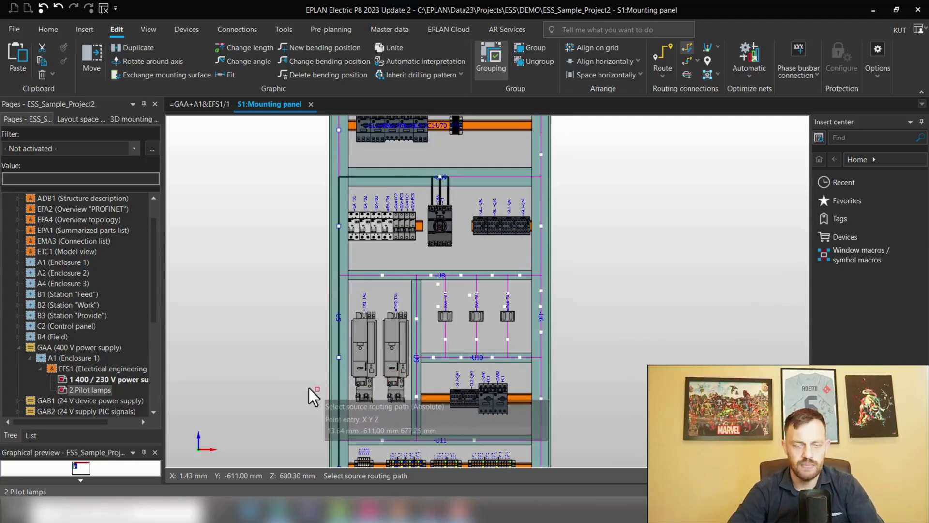
{"action": "left_click", "coordinate": [338, 356]}
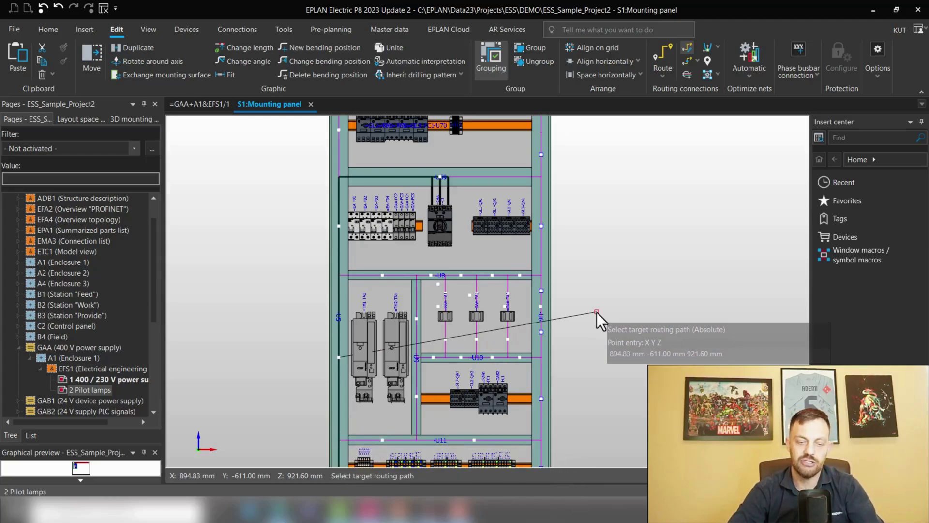
{"action": "left_click", "coordinate": [445, 337]}
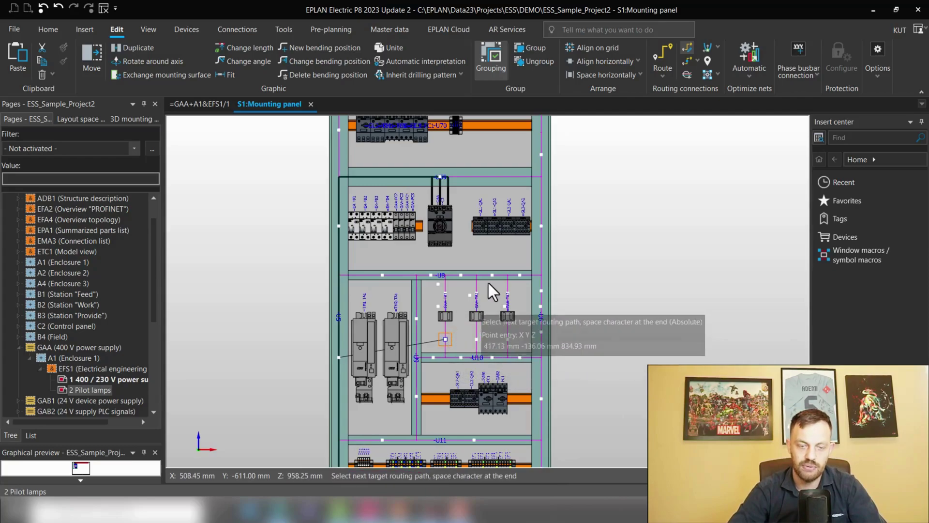
{"action": "left_click", "coordinate": [541, 226]}
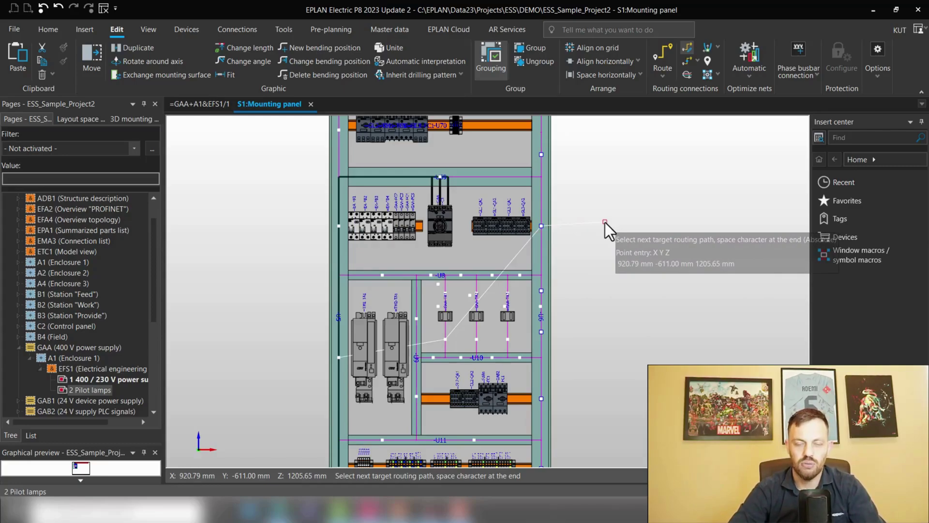
End the path selection and apply the changed route only to the connection from XD1:1 to FC1:1
{"action": "key", "text": "space"}
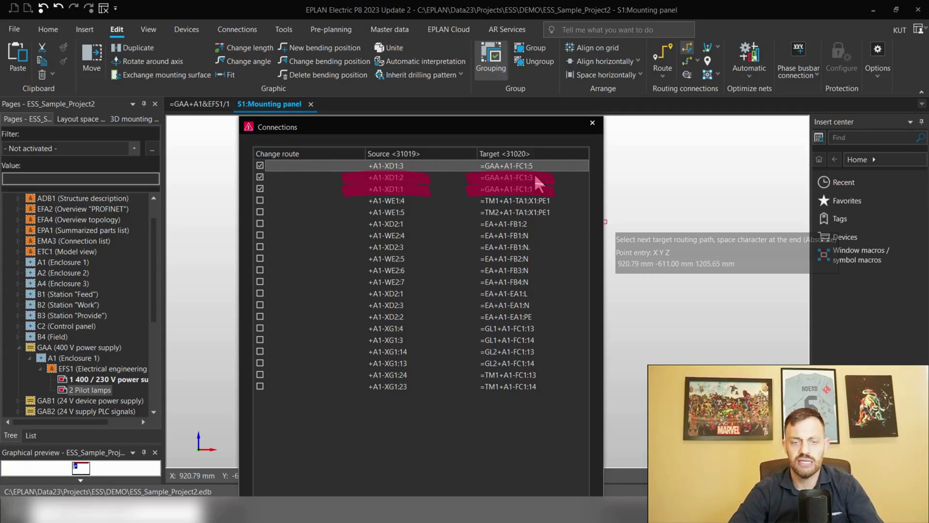
{"action": "left_click", "coordinate": [262, 185]}
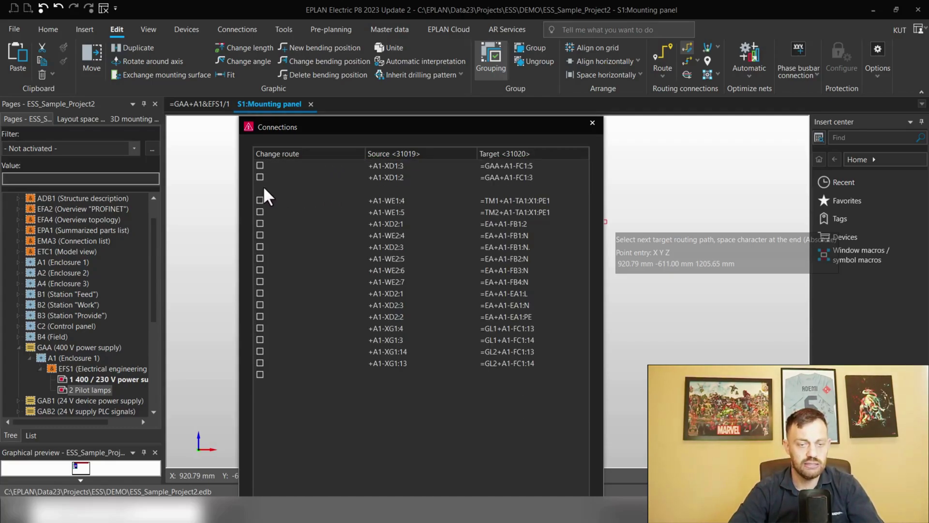
{"action": "key", "text": "Return"}
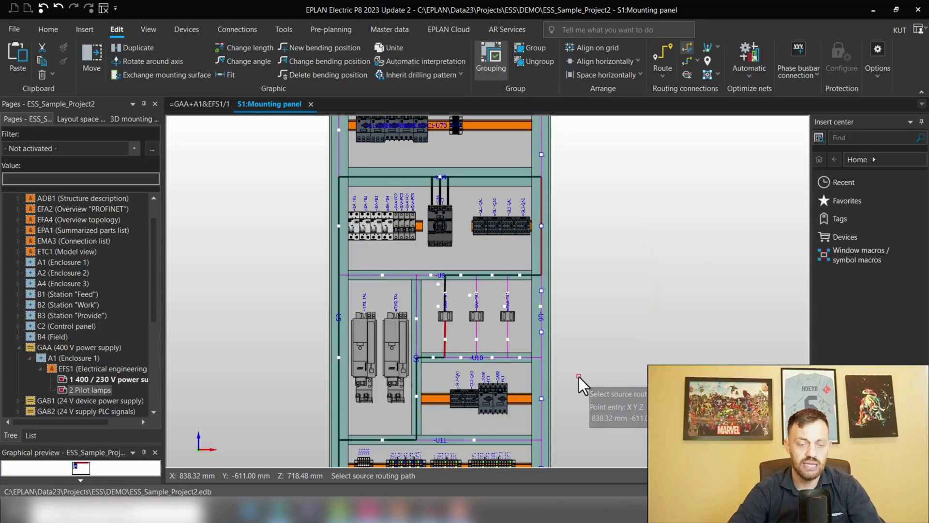
Reroute only the connection from XD1:2 to FC1:3, with duct U5 as source, the TA2 routing path as target and the upper U6 section as next target
{"action": "left_click", "coordinate": [339, 357]}
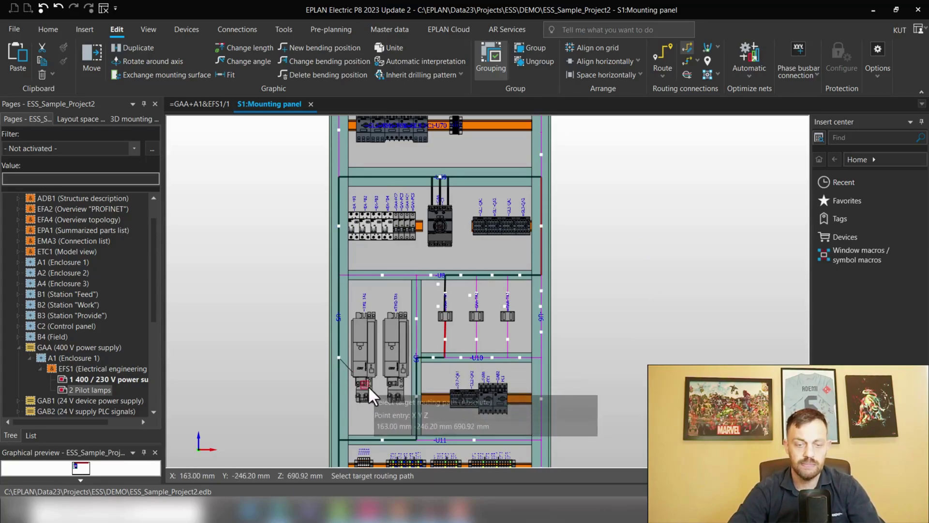
{"action": "left_click", "coordinate": [476, 338]}
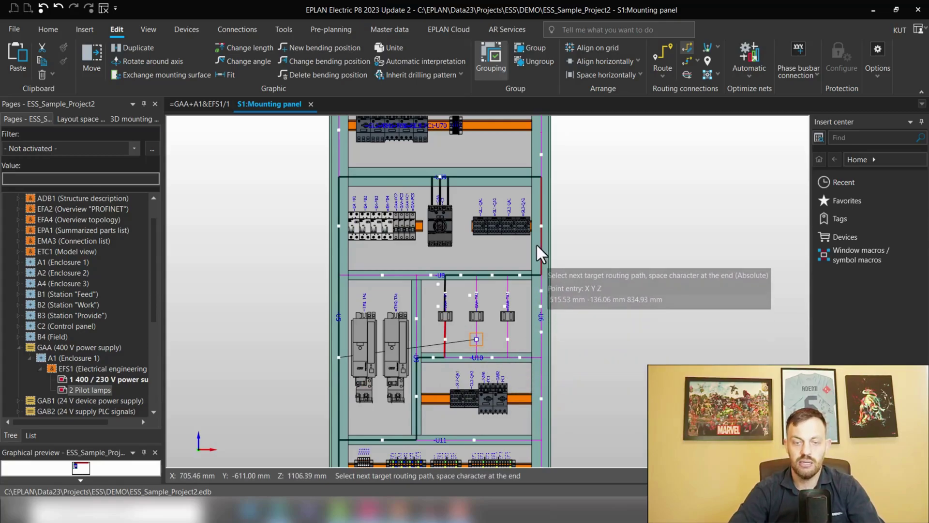
{"action": "left_click", "coordinate": [540, 224]}
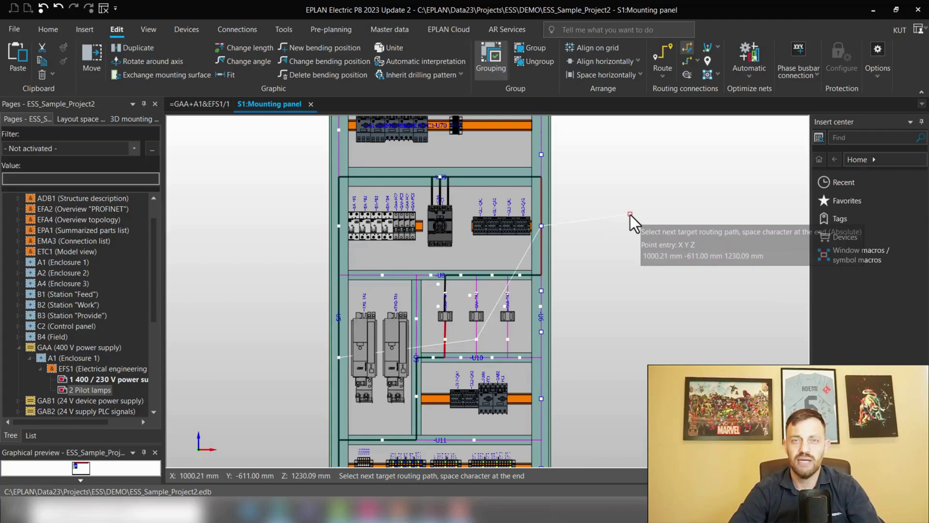
{"action": "key", "text": "space"}
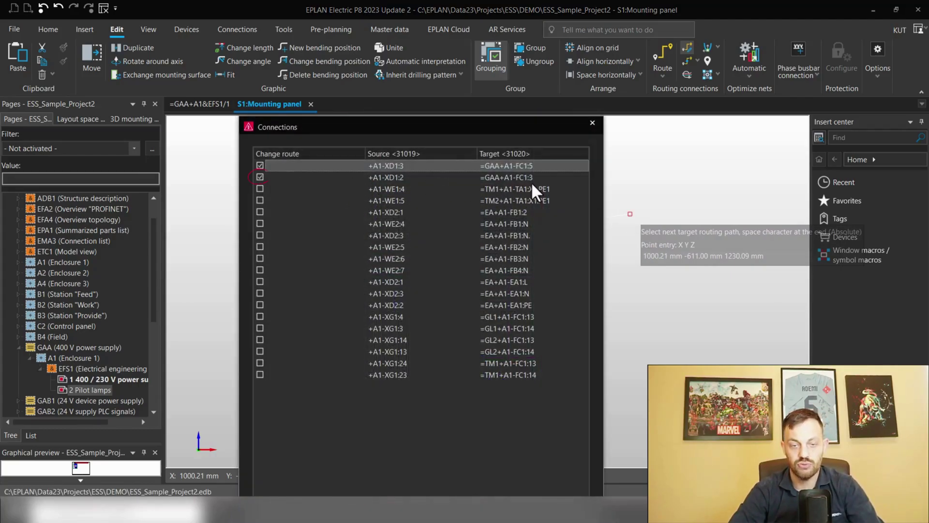
{"action": "left_click", "coordinate": [260, 178]}
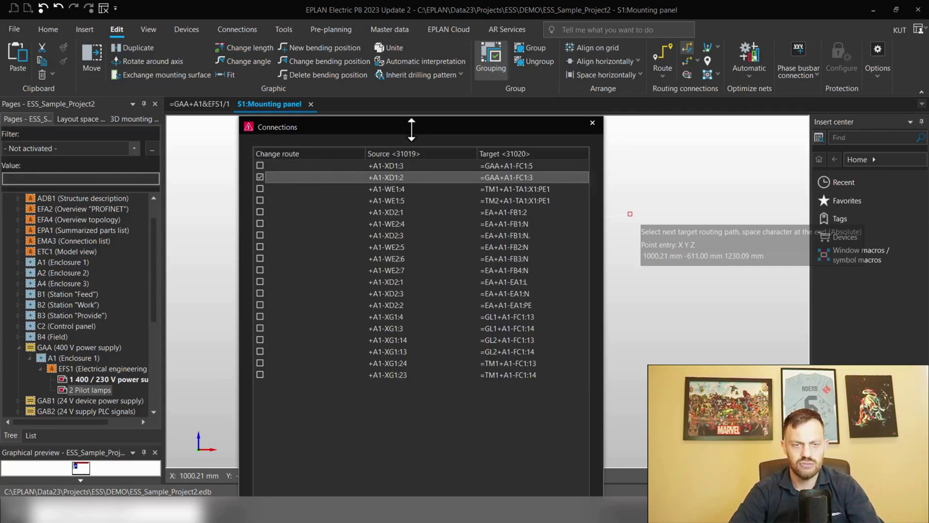
{"action": "left_click_drag", "start_coordinate": [412, 129], "coordinate": [414, 276]}
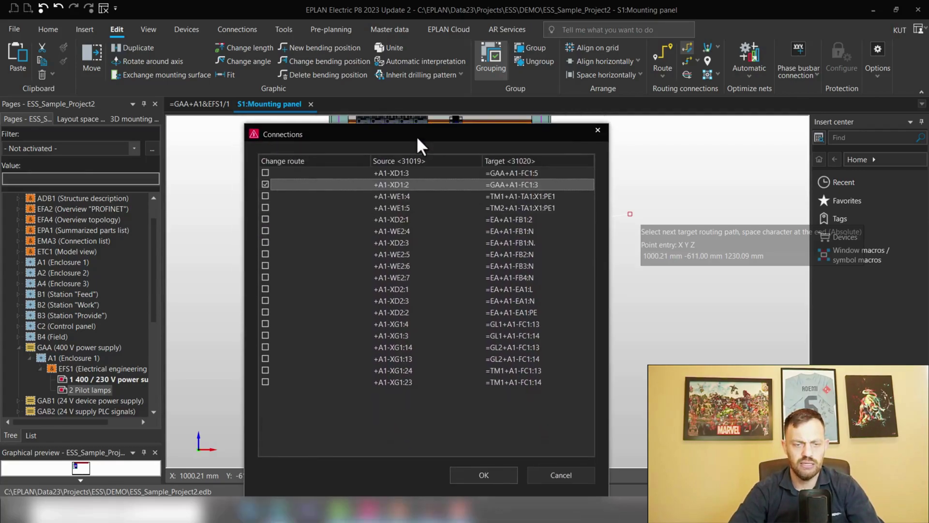
{"action": "left_click", "coordinate": [483, 474]}
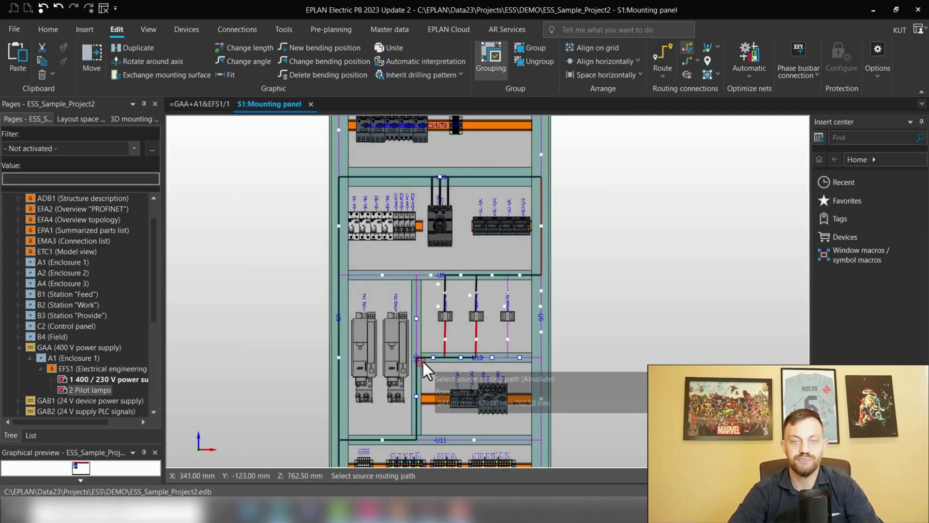
Reroute the connection from XD1:3 to FC1:5 from duct U5 via the TA3 routing path to the upper U6 section, and end the route change
{"action": "left_click", "coordinate": [340, 357]}
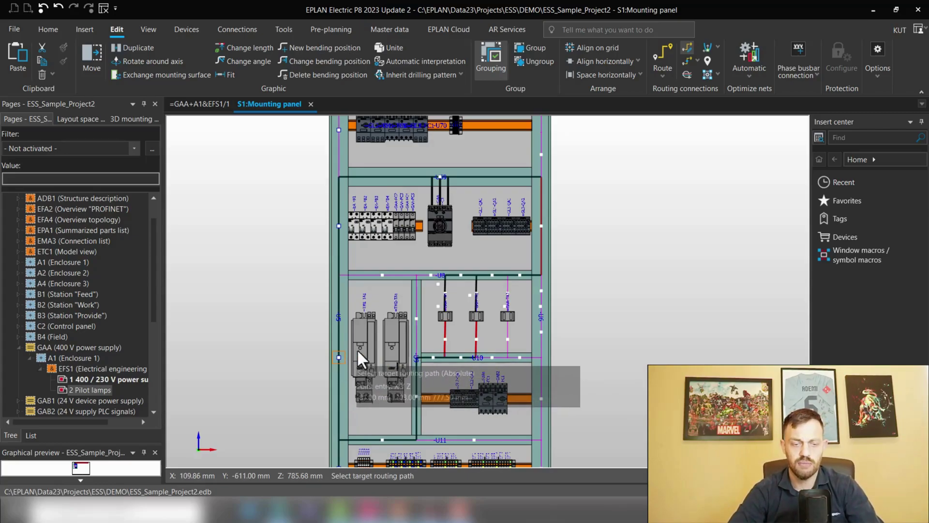
{"action": "left_click", "coordinate": [506, 339]}
{"action": "left_click", "coordinate": [540, 226]}
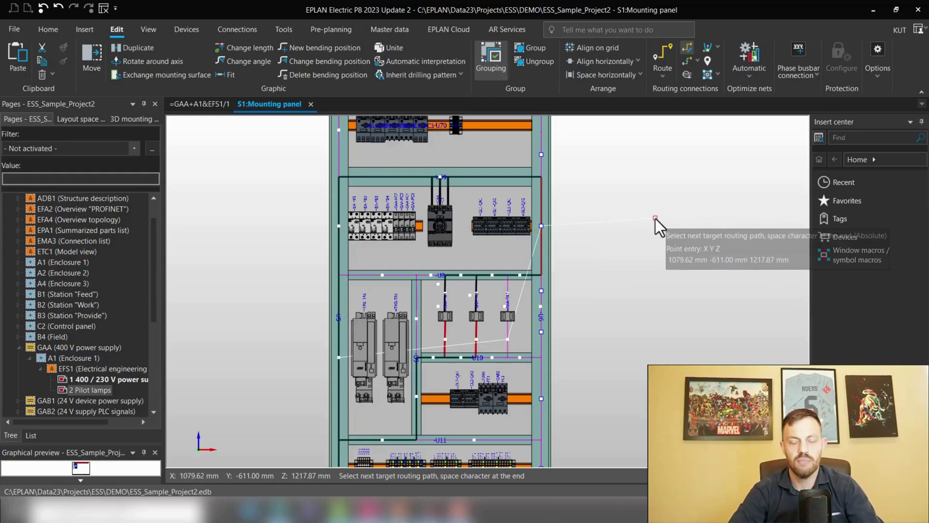
{"action": "key", "text": "space"}
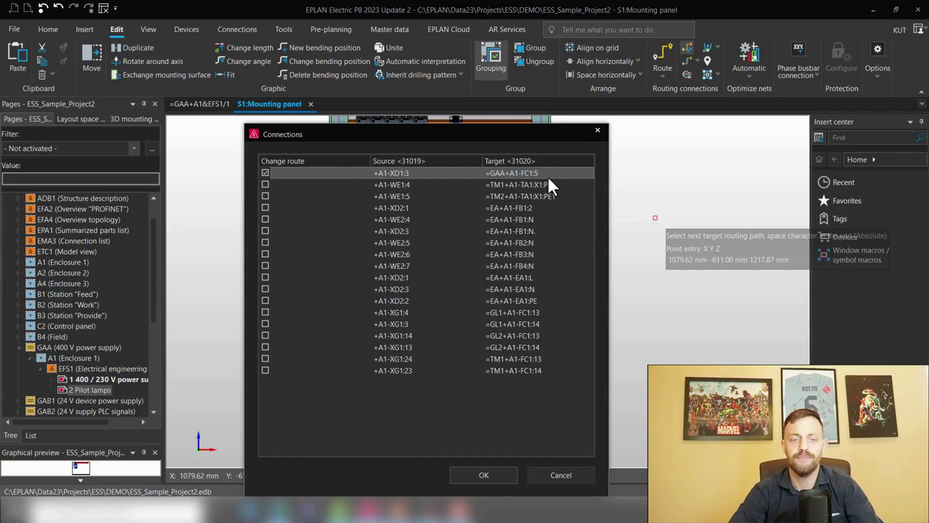
{"action": "left_click", "coordinate": [500, 472]}
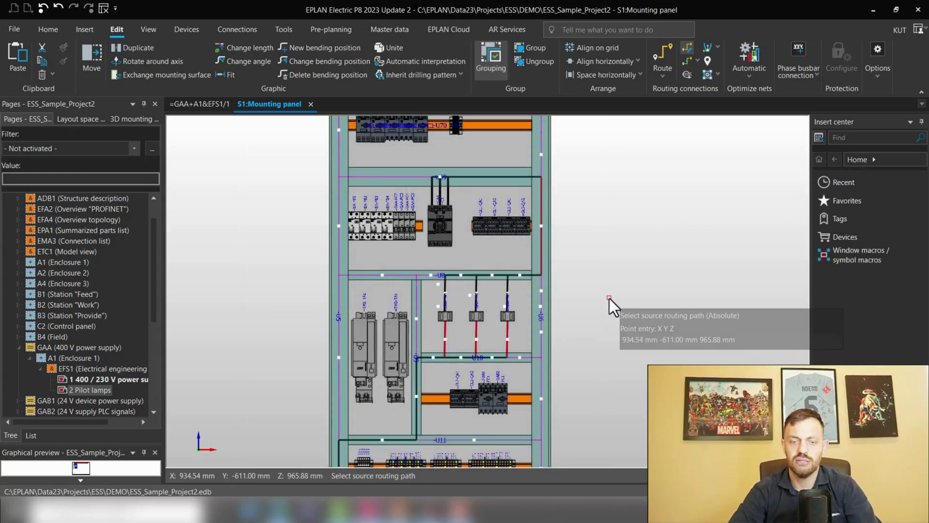
{"action": "key", "text": "Escape"}
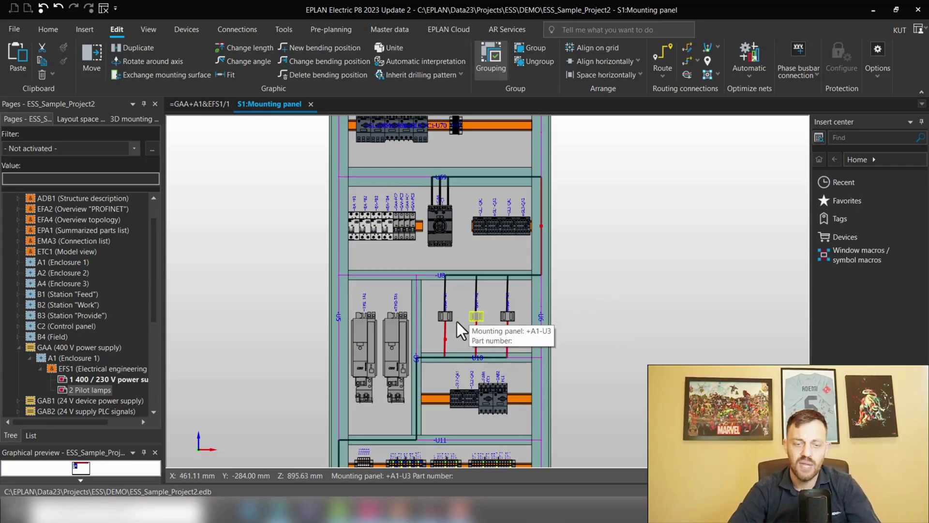
Examine in a rotated 3D view how the three rerouted wires pass through the openings of current transformers TA1 to TA3
{"action": "scroll", "coordinate": [457, 321], "scroll_direction": "up", "scroll_amount": 4}
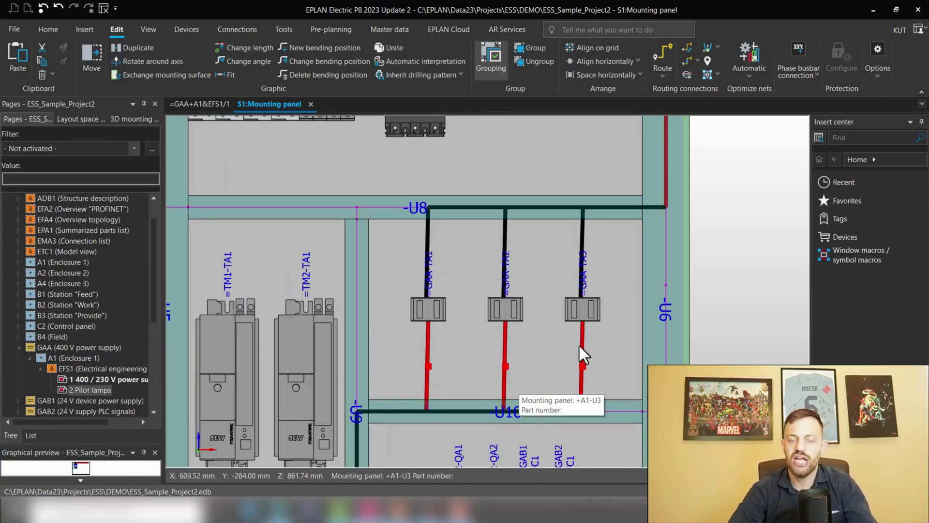
{"action": "scroll", "coordinate": [442, 373], "scroll_direction": "up", "scroll_amount": 2}
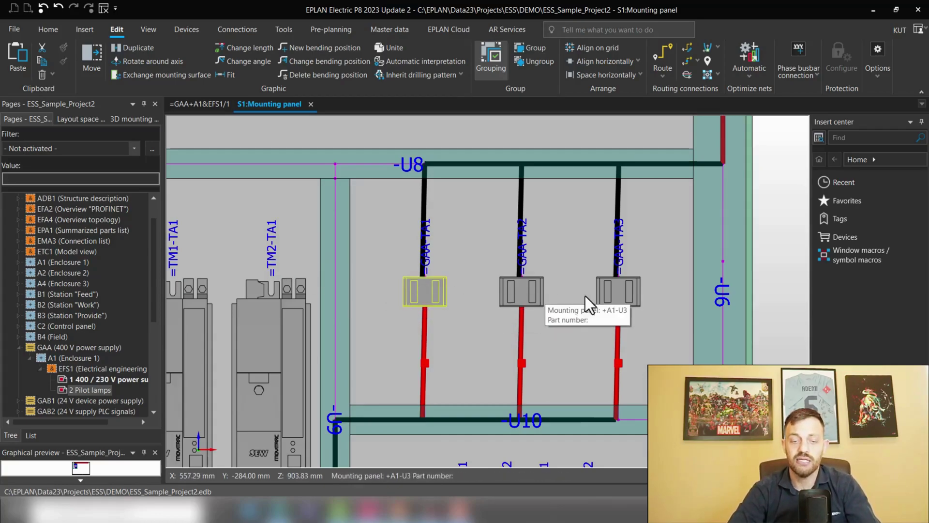
{"action": "left_click", "coordinate": [149, 31]}
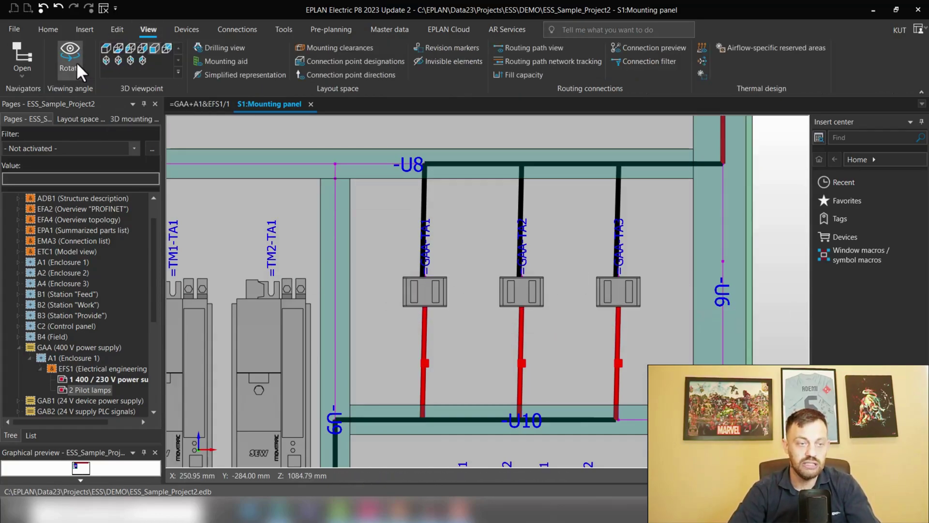
{"action": "left_click", "coordinate": [76, 67]}
{"action": "left_click_drag", "start_coordinate": [535, 326], "coordinate": [433, 336]}
{"action": "scroll", "coordinate": [432, 337], "scroll_direction": "up", "scroll_amount": 4}
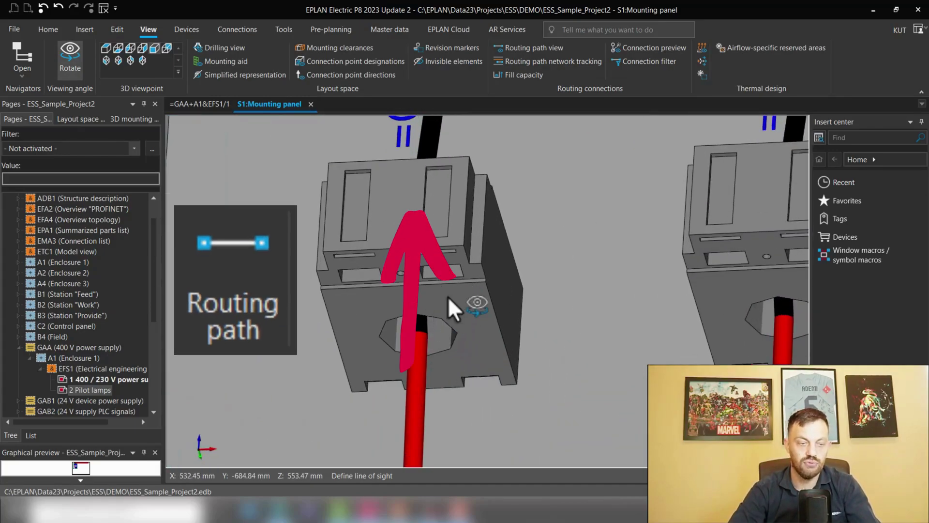
Hide the routing connections of all the project's connections using the Connections navigator, and close the navigator
{"action": "left_click", "coordinate": [239, 30]}
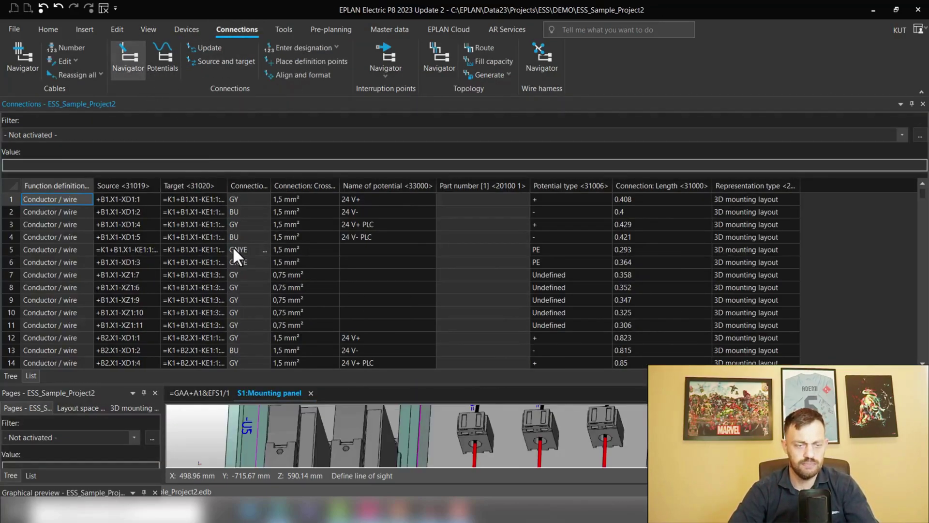
{"action": "key", "text": "ctrl+a"}
{"action": "right_click", "coordinate": [232, 246]}
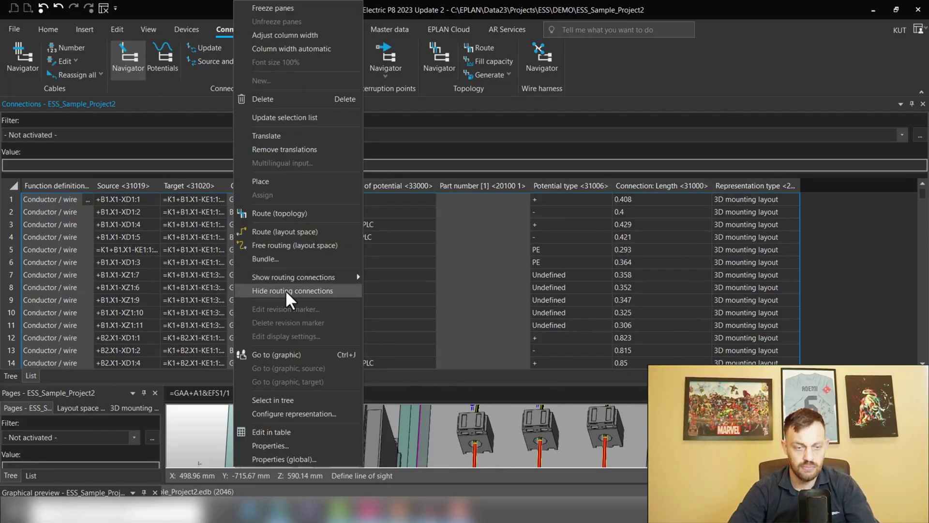
{"action": "left_click", "coordinate": [286, 289]}
{"action": "left_click", "coordinate": [923, 103]}
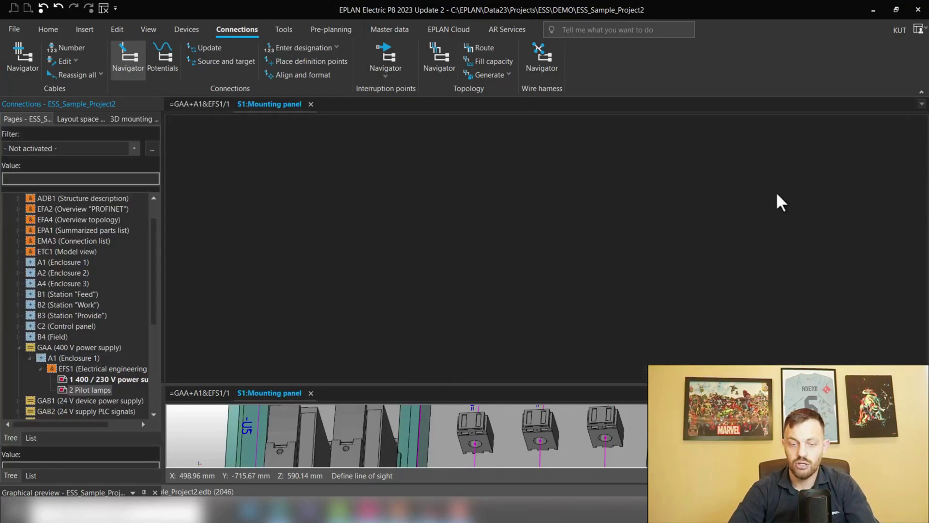
Examine the routing path and its point inside the TA1 opening, and how the paths of TA1 to TA3 link ducts U8 and U10
{"action": "scroll", "coordinate": [428, 309], "scroll_direction": "up", "scroll_amount": 5}
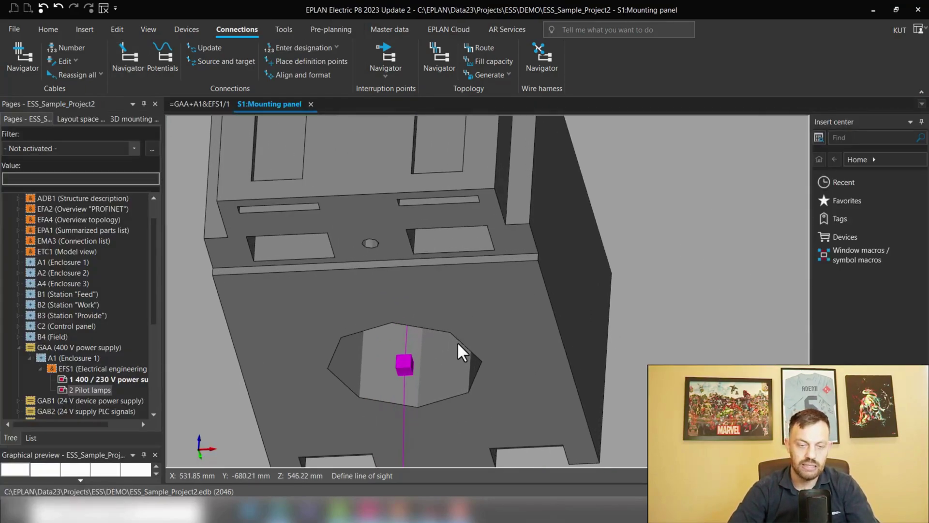
{"action": "middle_click_drag", "start_coordinate": [456, 341], "coordinate": [454, 336]}
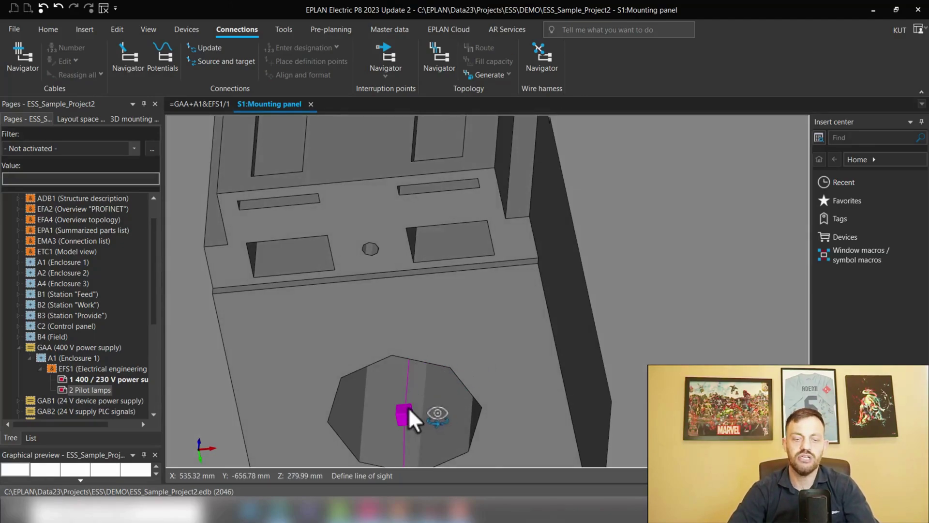
{"action": "scroll", "coordinate": [415, 378], "scroll_direction": "down", "scroll_amount": 5}
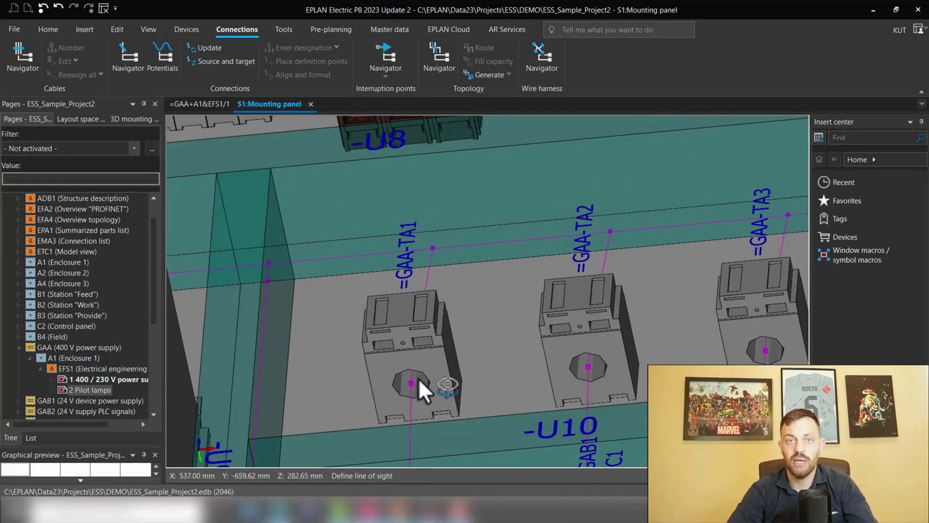
{"action": "scroll", "coordinate": [426, 394], "scroll_direction": "down", "scroll_amount": 2}
{"action": "scroll", "coordinate": [436, 394], "scroll_direction": "up", "scroll_amount": 2}
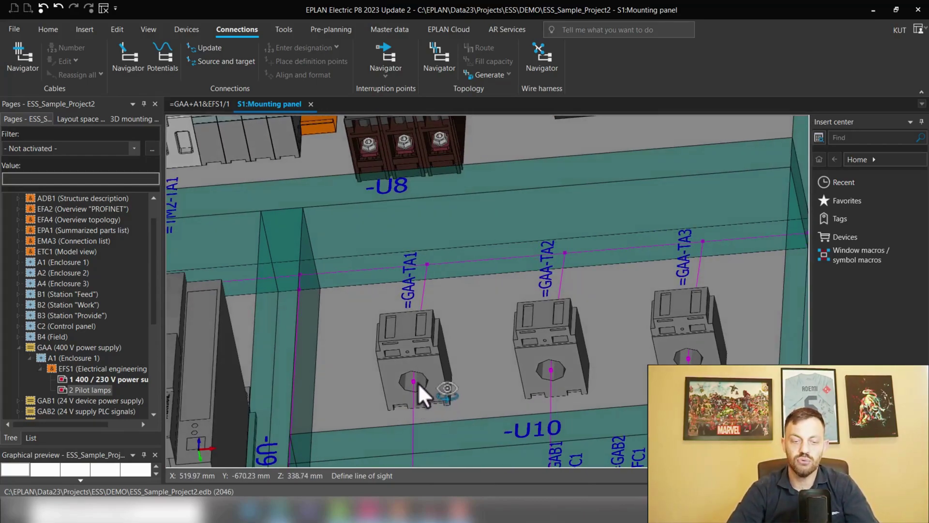
{"action": "scroll", "coordinate": [420, 390], "scroll_direction": "up", "scroll_amount": 1}
{"action": "scroll", "coordinate": [419, 384], "scroll_direction": "down", "scroll_amount": 3}
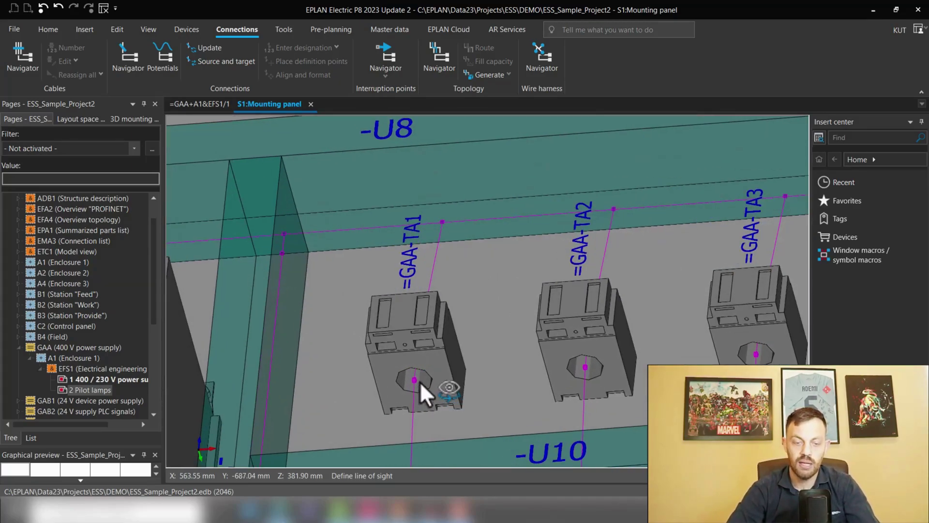